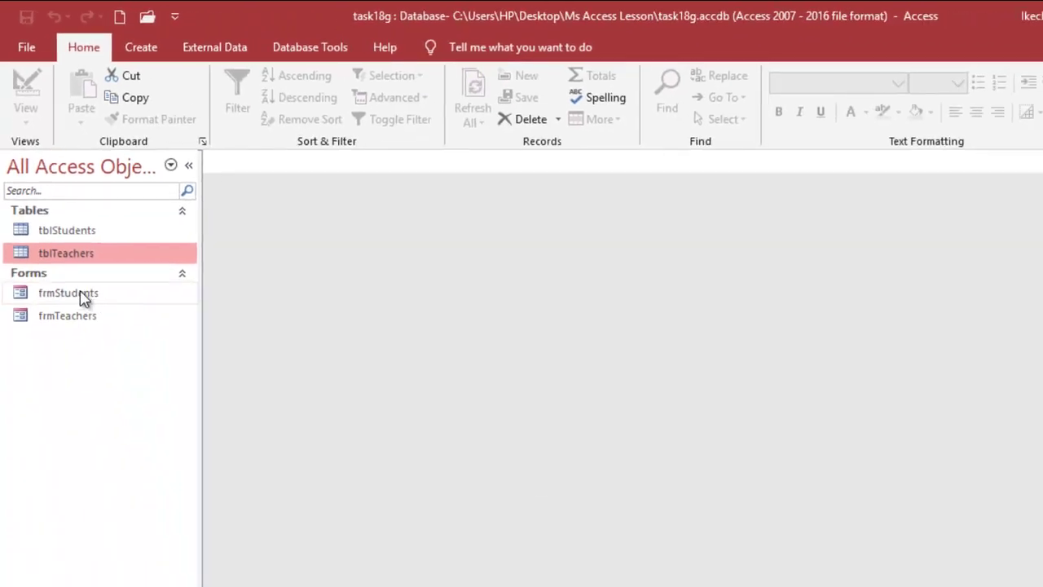
# Open the frmStudents form, look through its records, and close it
pyautogui.click(65, 295)
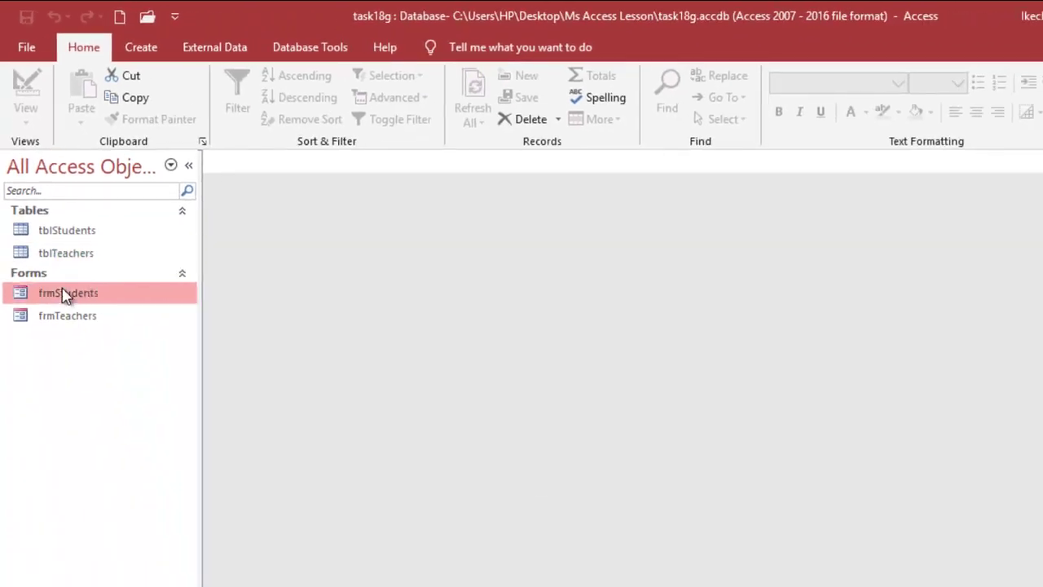
pyautogui.doubleClick(65, 295)
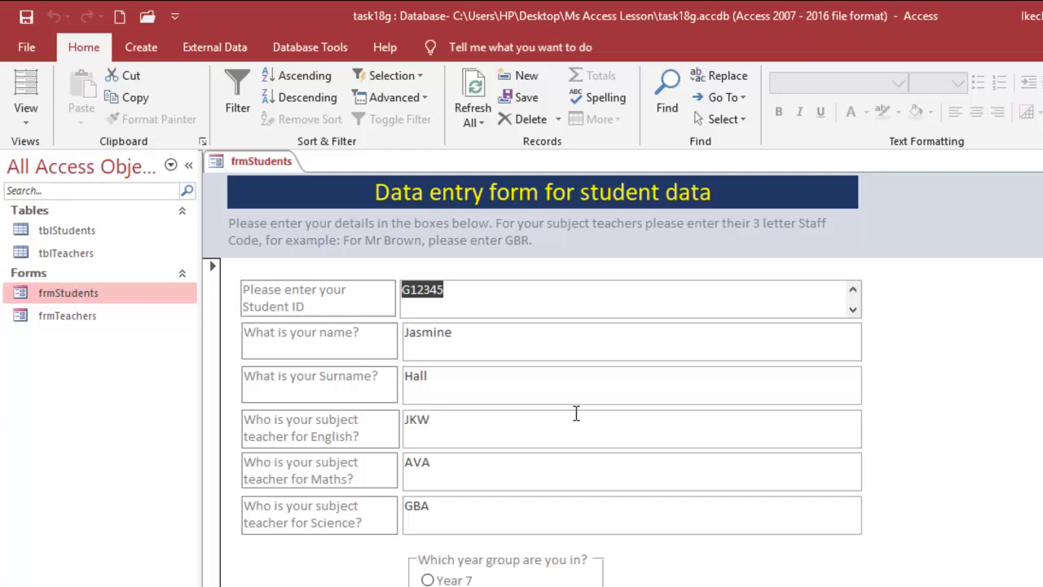
pyautogui.scroll(-2, 575, 412)
pyautogui.scroll(2, 575, 413)
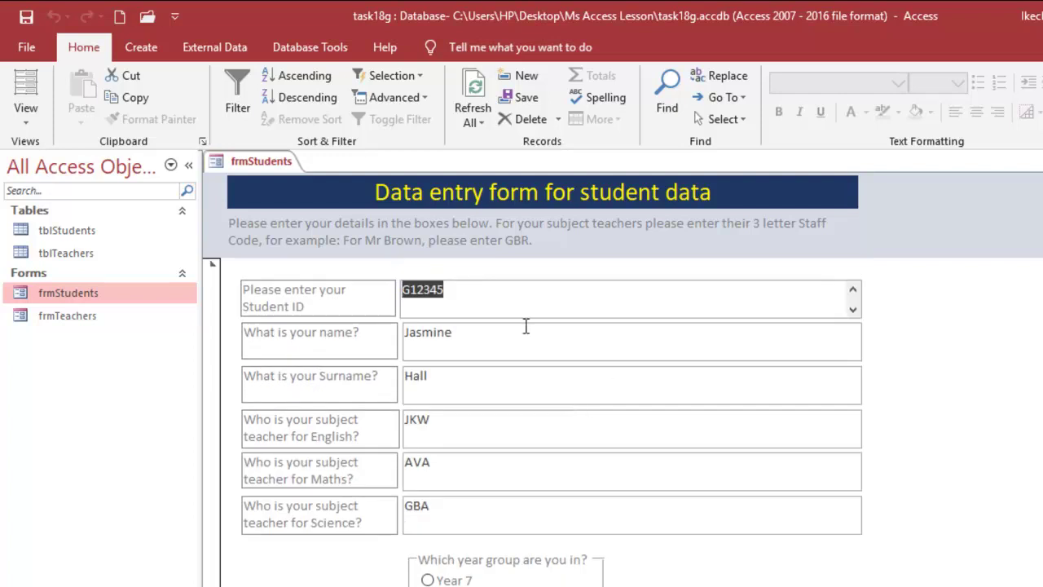
pyautogui.scroll(-2, 580, 410)
pyautogui.scroll(2, 579, 403)
pyautogui.hotkey('ctrl', 'w')
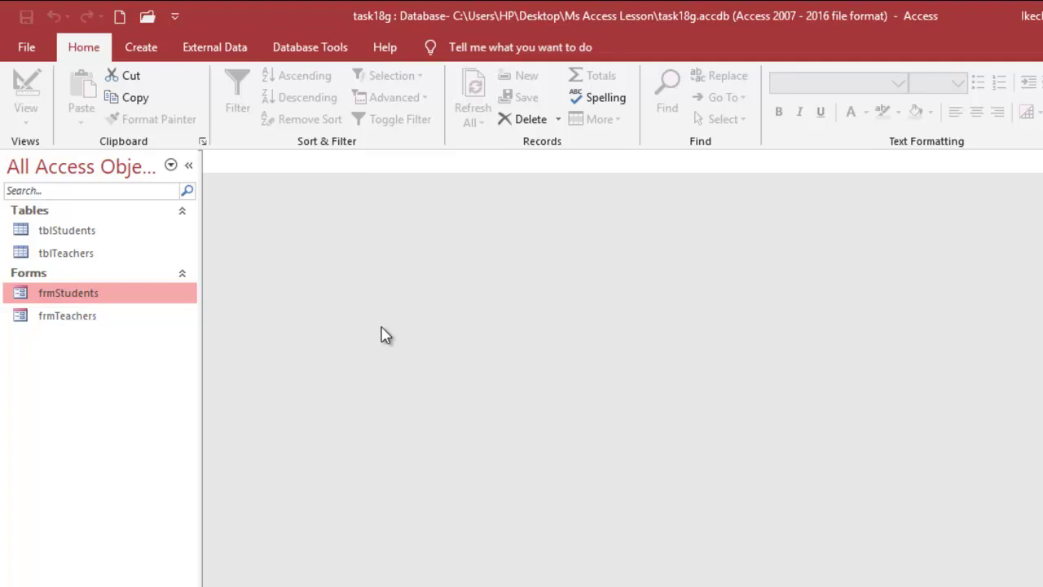
# View all relationships between tblTeachers and tblStudents, then close and save the layout
pyautogui.click(303, 49)
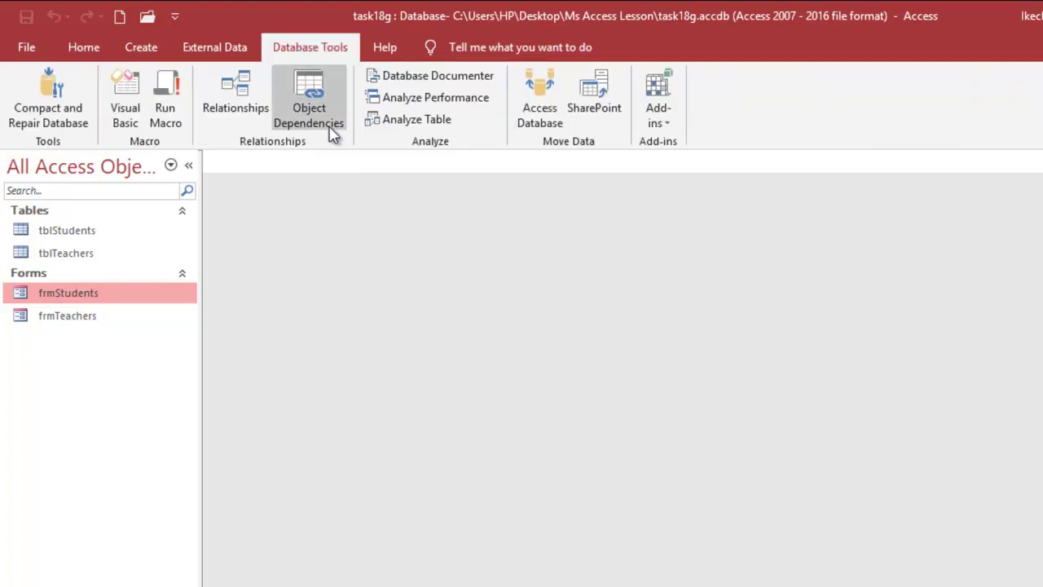
pyautogui.click(244, 126)
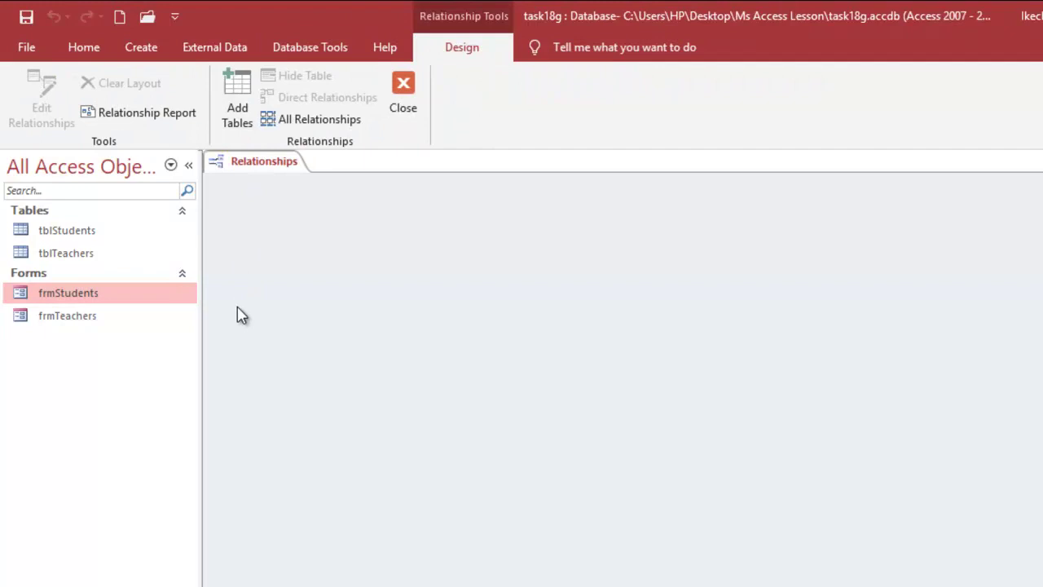
pyautogui.click(300, 124)
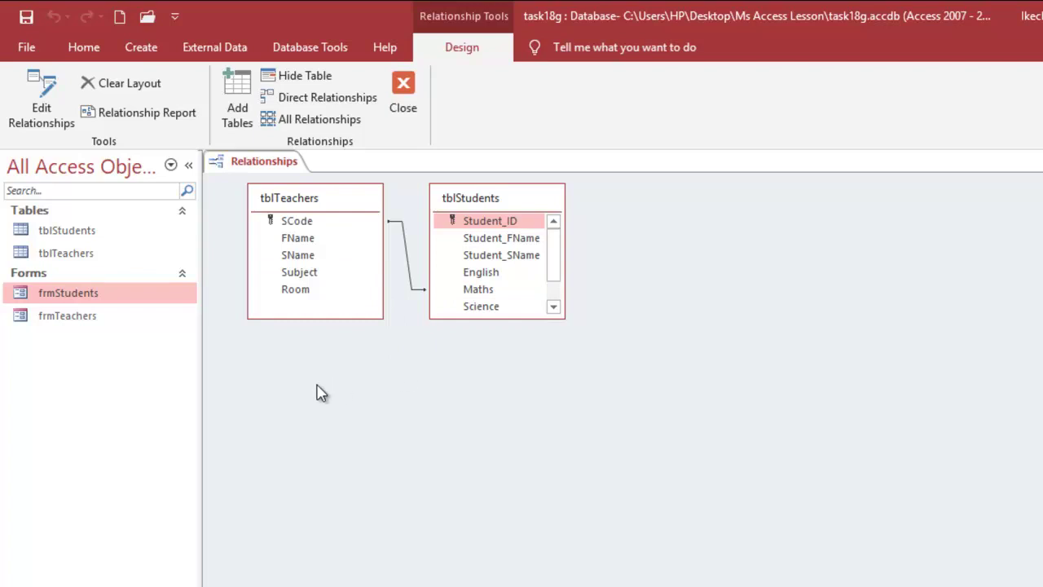
pyautogui.click(1041, 162)
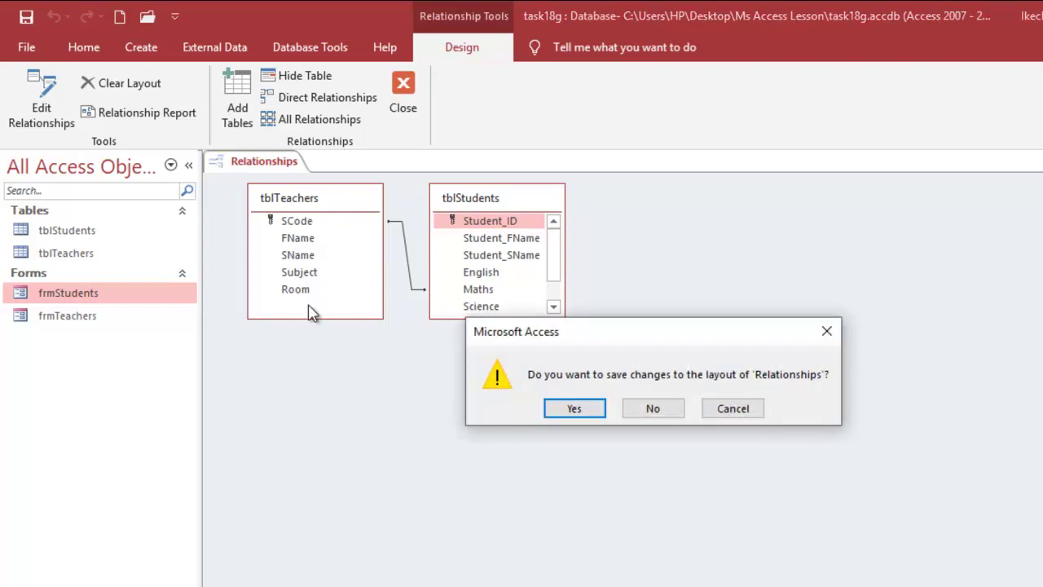
pyautogui.click(568, 407)
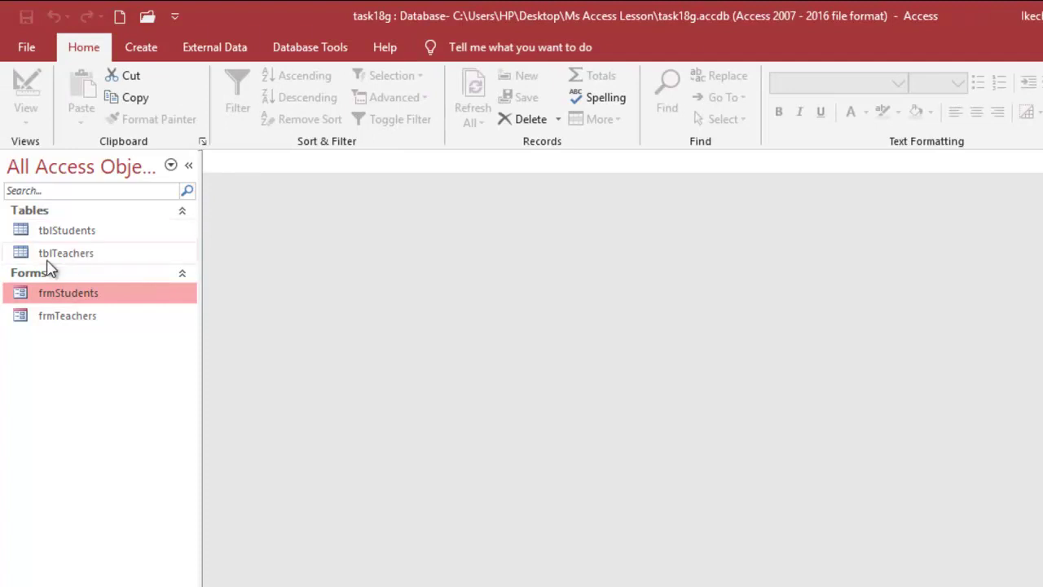
# Open tblTeachers and expand teacher AVA's linked student records
pyautogui.doubleClick(85, 258)
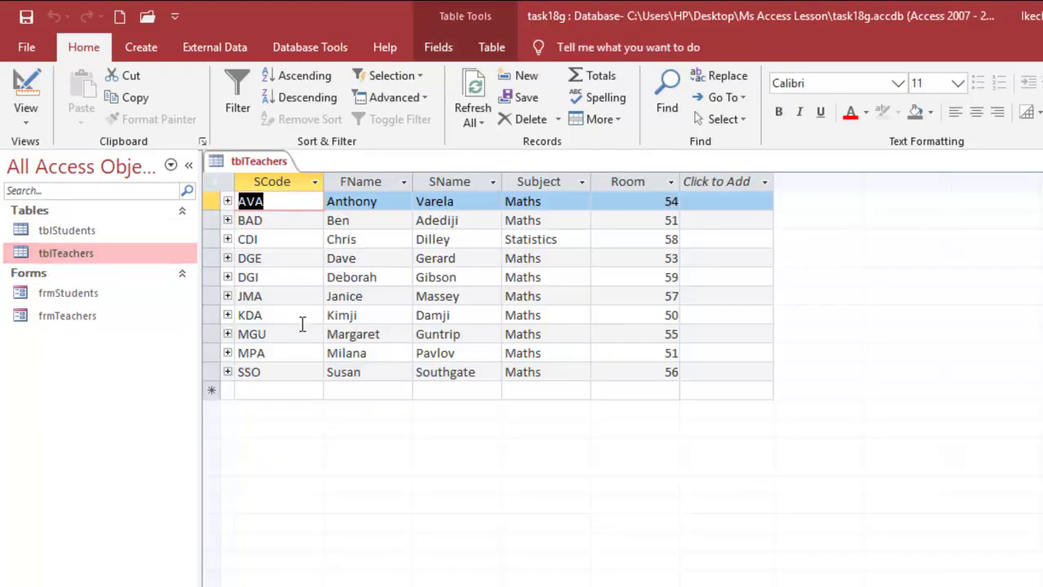
pyautogui.click(229, 202)
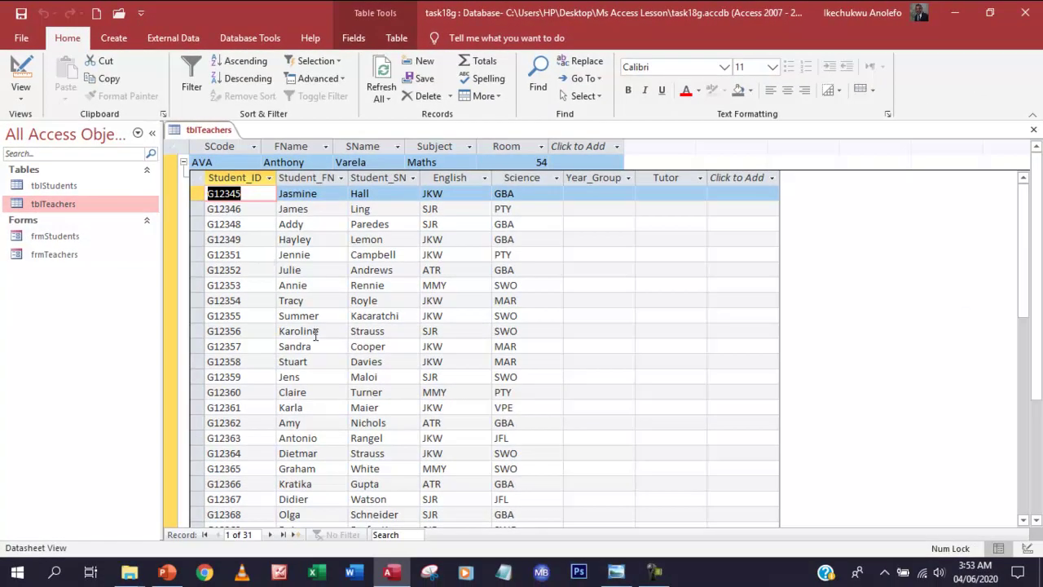
pyautogui.scroll(-2, 326, 396)
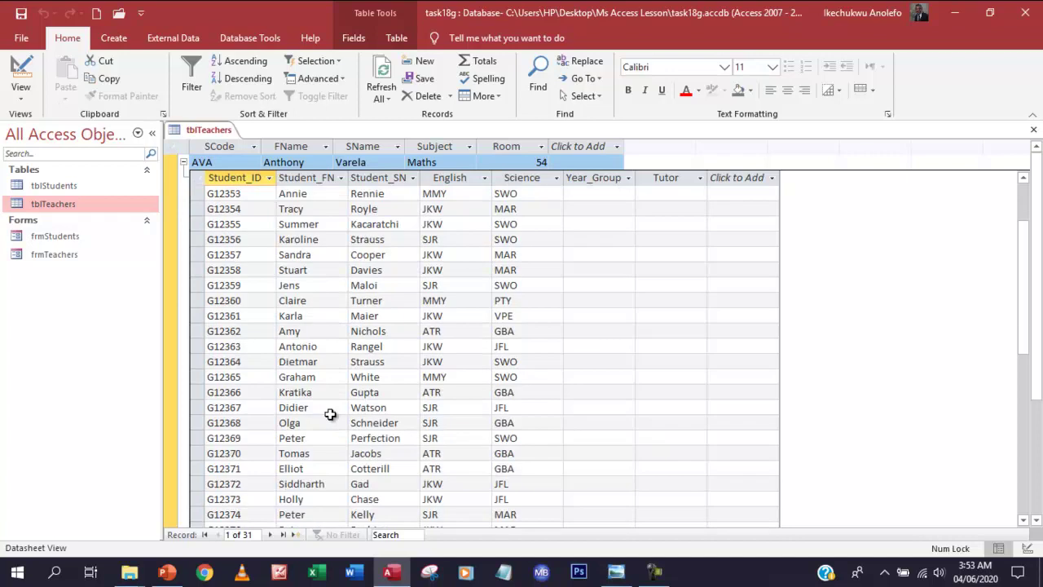
pyautogui.scroll(-3, 330, 414)
pyautogui.scroll(5, 330, 414)
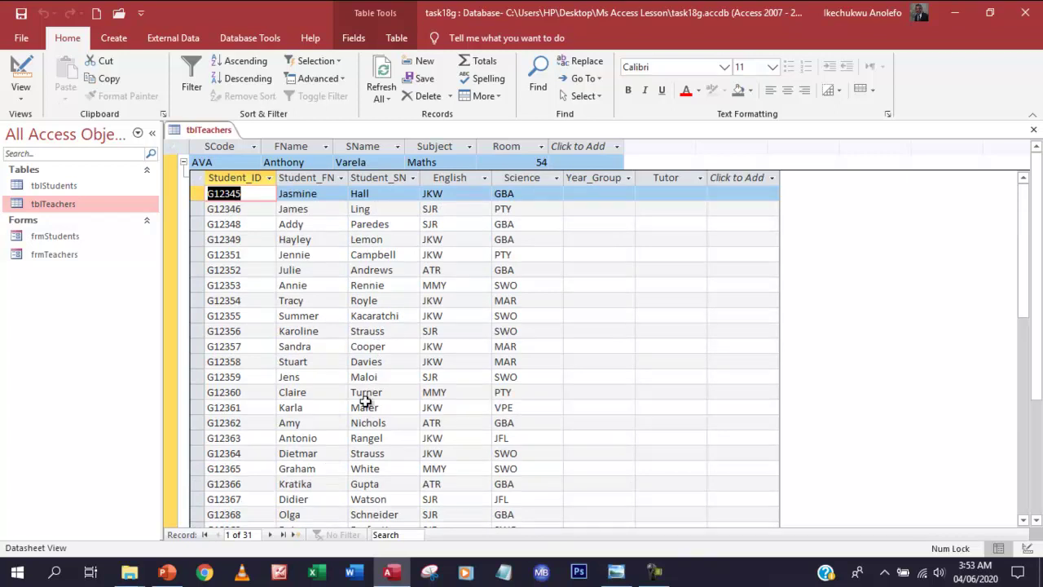
pyautogui.scroll(-1, 372, 434)
pyautogui.scroll(1, 362, 463)
# Collapse AVA's subdatasheet, then expand and collapse BAD's linked students
pyautogui.click(184, 163)
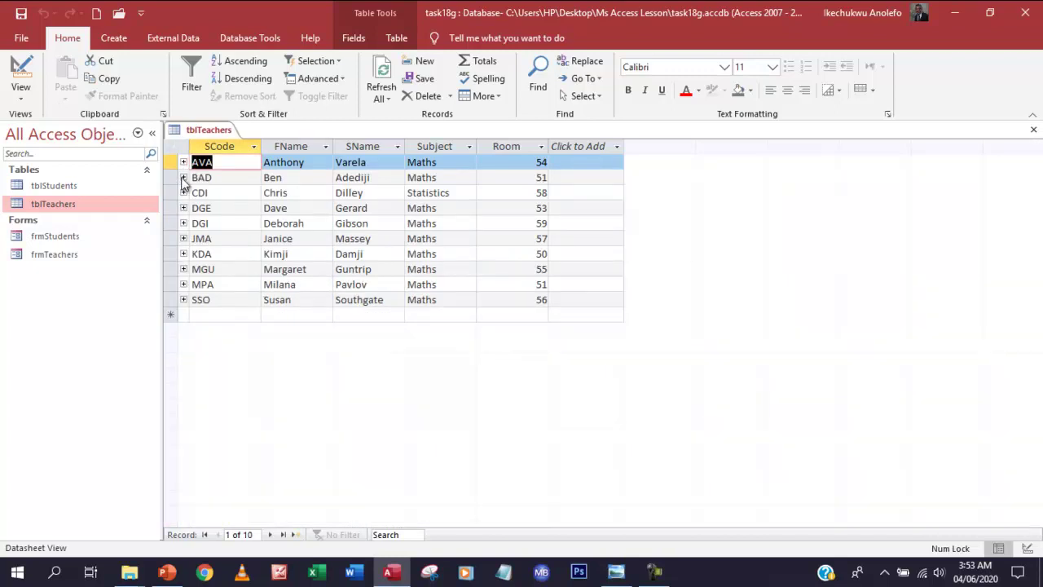
pyautogui.click(184, 177)
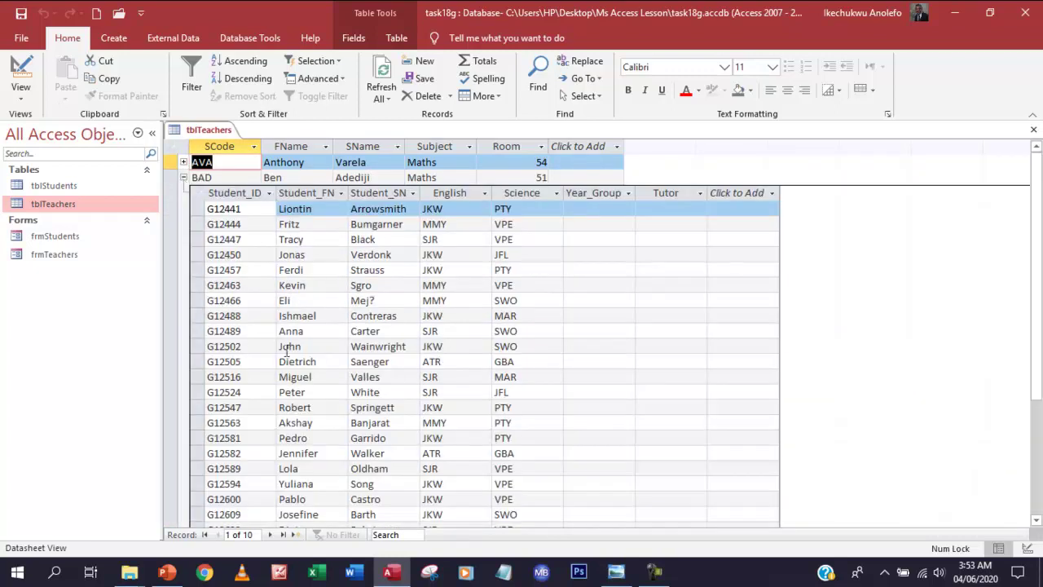
pyautogui.click(184, 177)
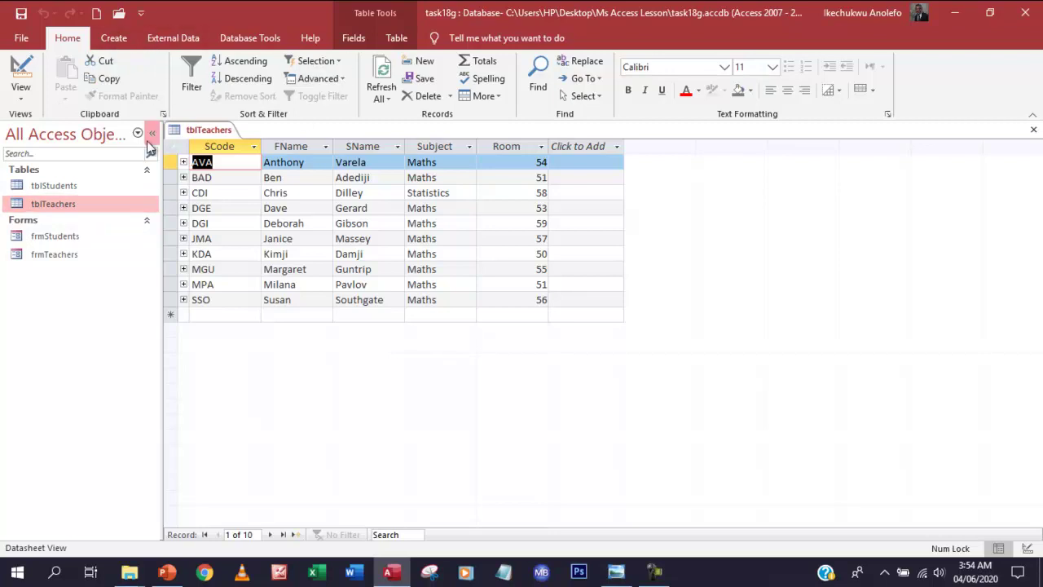
pyautogui.click(113, 39)
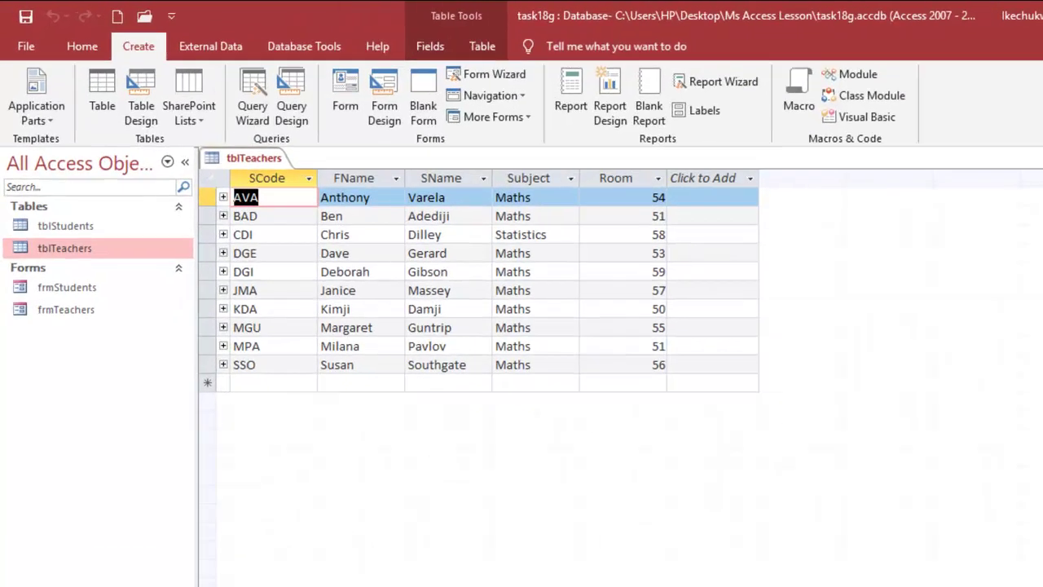
# Close tblTeachers, start the Simple Query Wizard, and add FName, SName and Room
pyautogui.click(1033, 129)
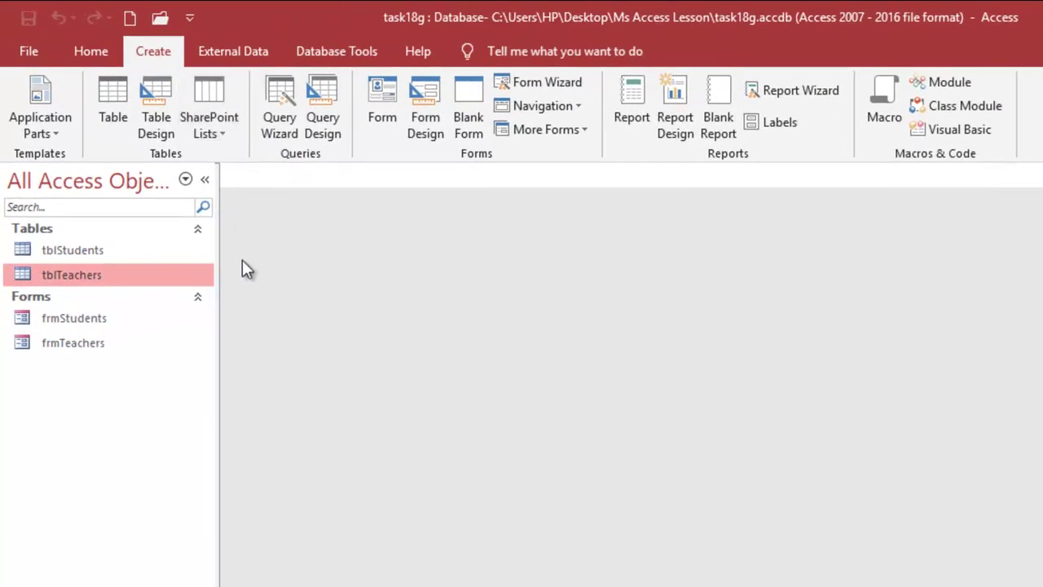
pyautogui.click(285, 116)
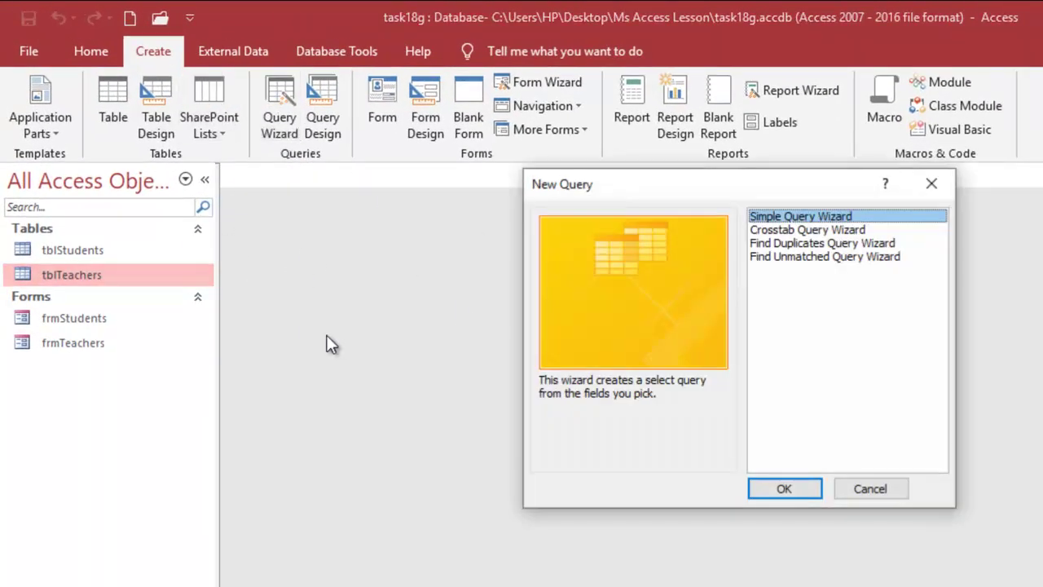
pyautogui.click(780, 487)
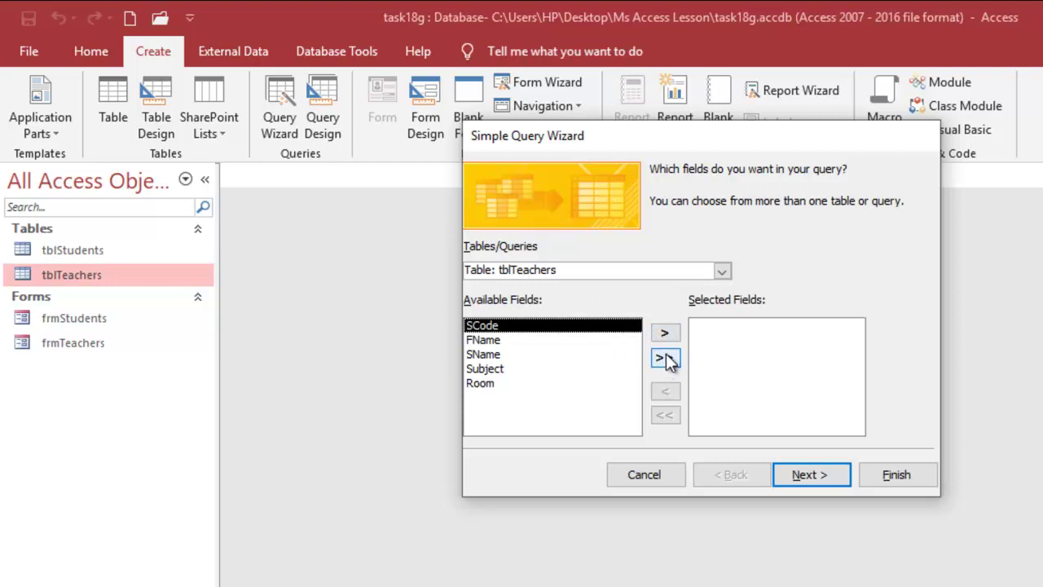
pyautogui.click(519, 340)
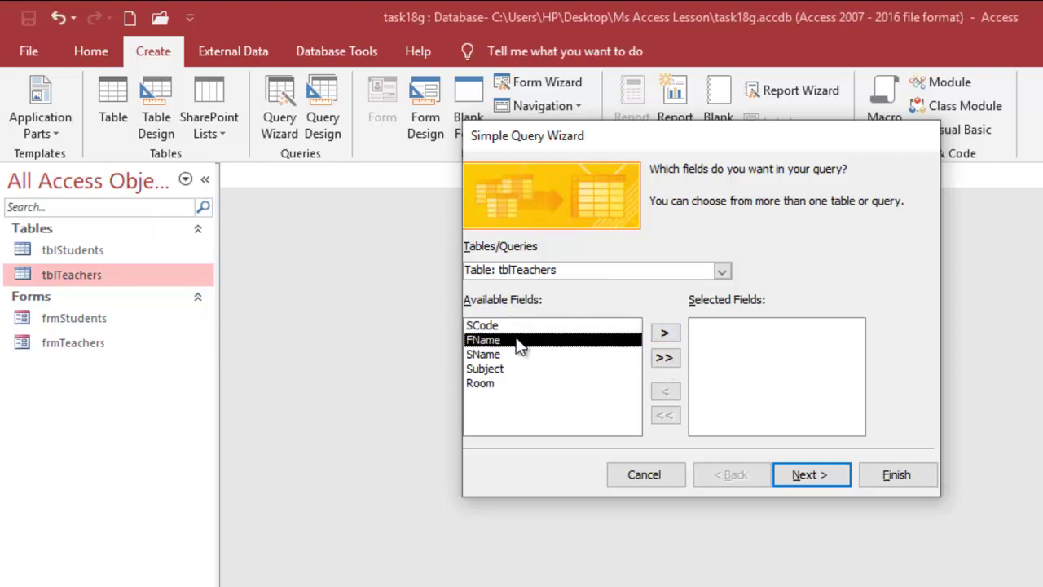
pyautogui.click(665, 334)
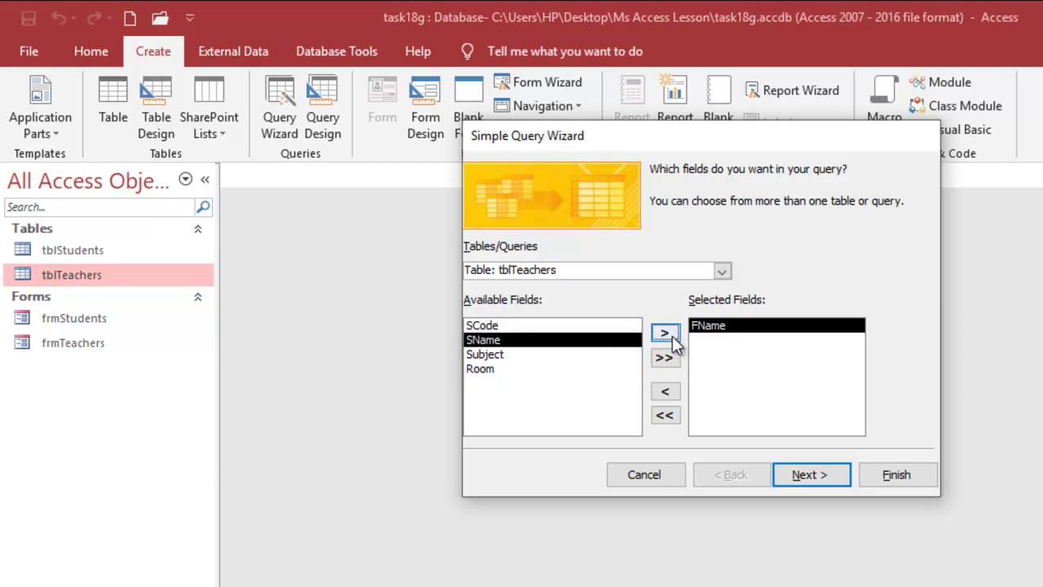
pyautogui.click(664, 334)
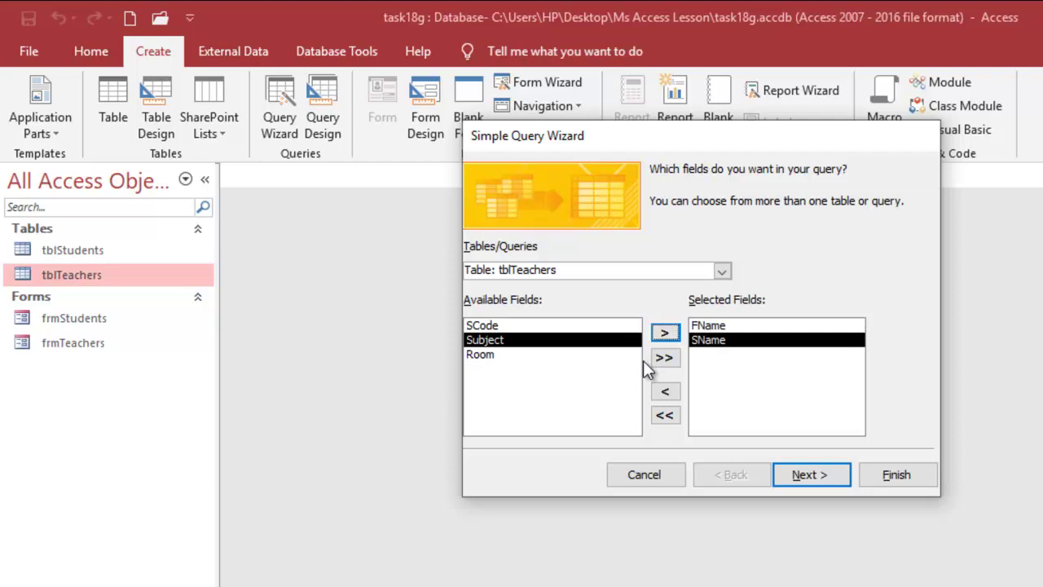
pyautogui.click(505, 355)
pyautogui.click(670, 334)
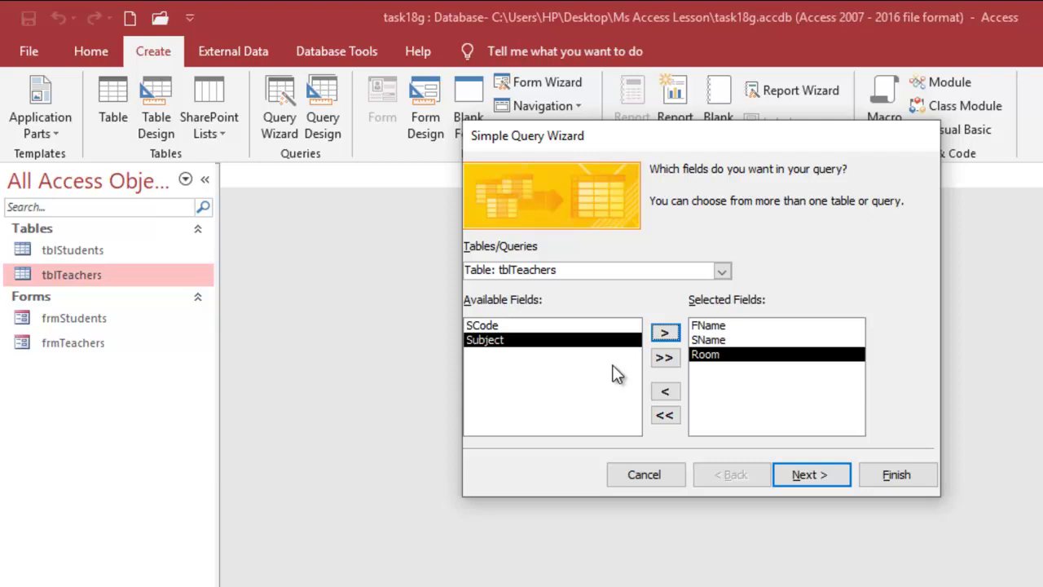
# From tblStudents, add Student_FName, Student_SName and Maths to the query fields
pyautogui.click(722, 272)
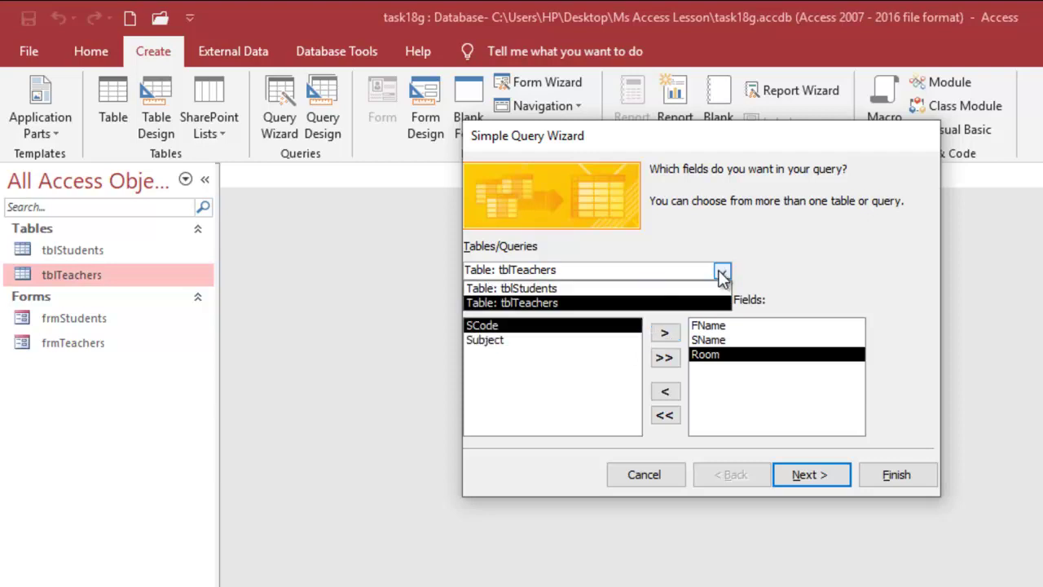
pyautogui.click(591, 288)
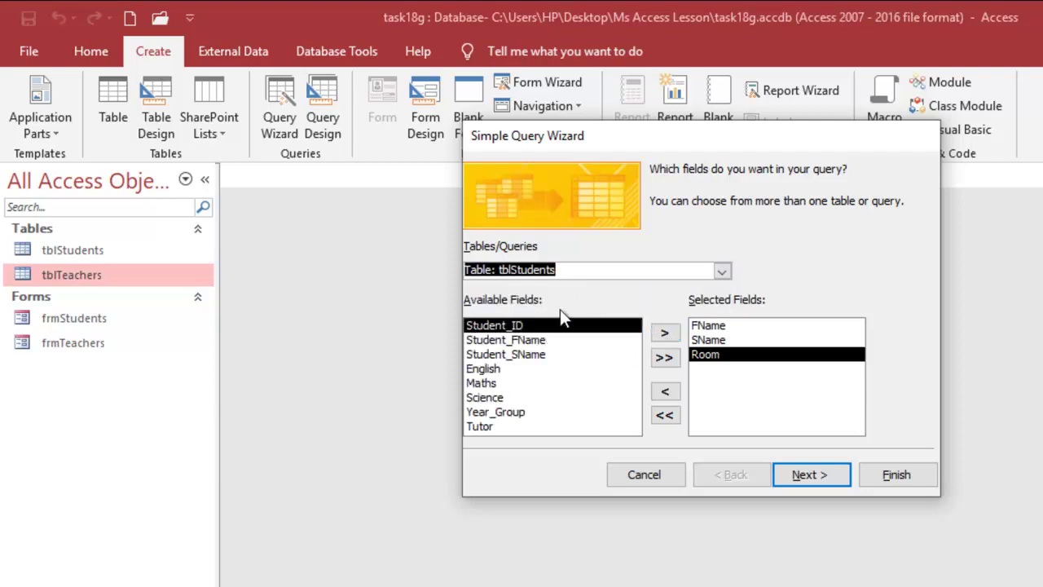
pyautogui.click(499, 344)
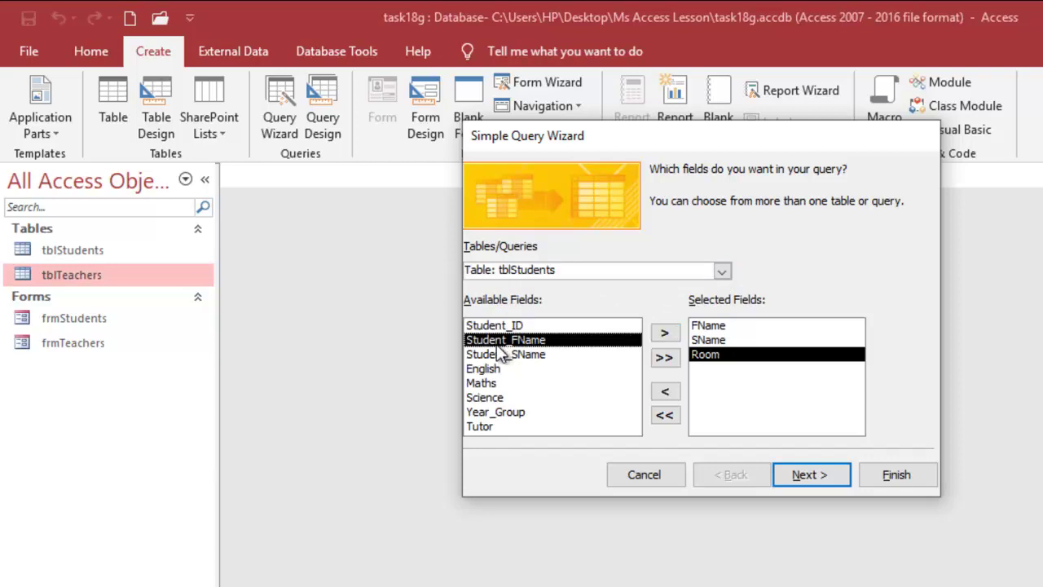
pyautogui.click(665, 334)
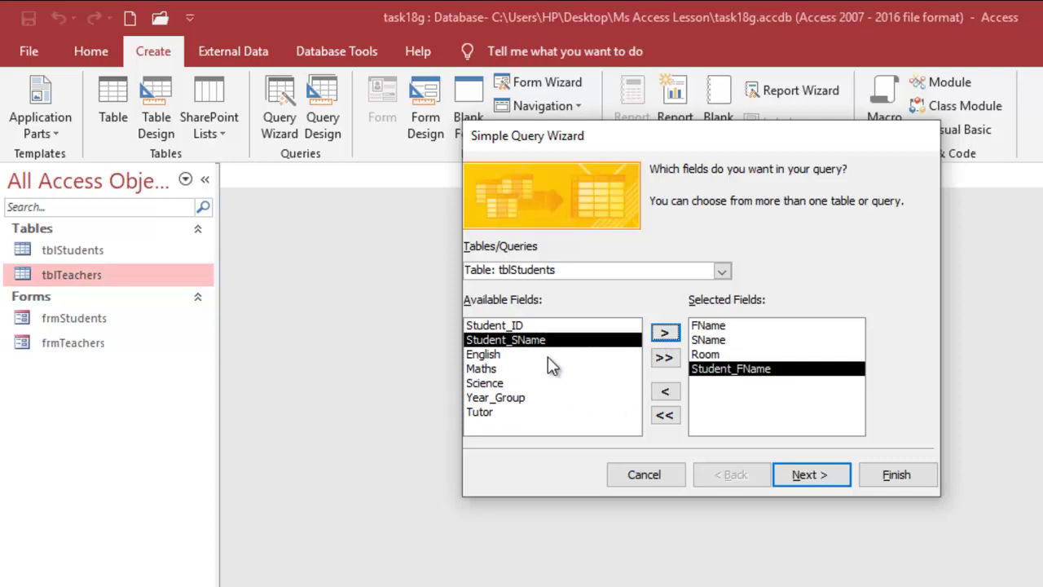
pyautogui.click(666, 334)
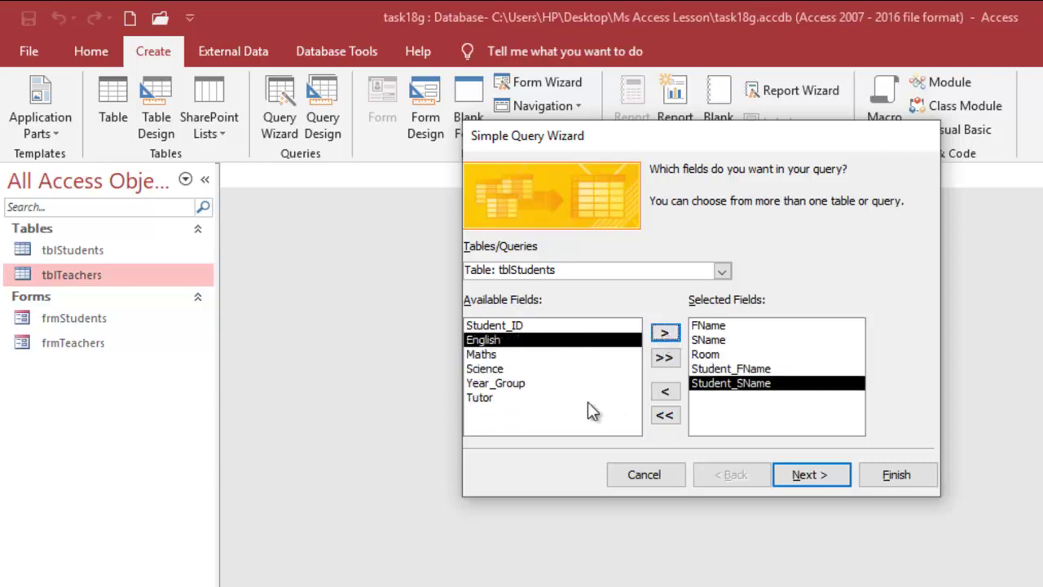
pyautogui.click(484, 355)
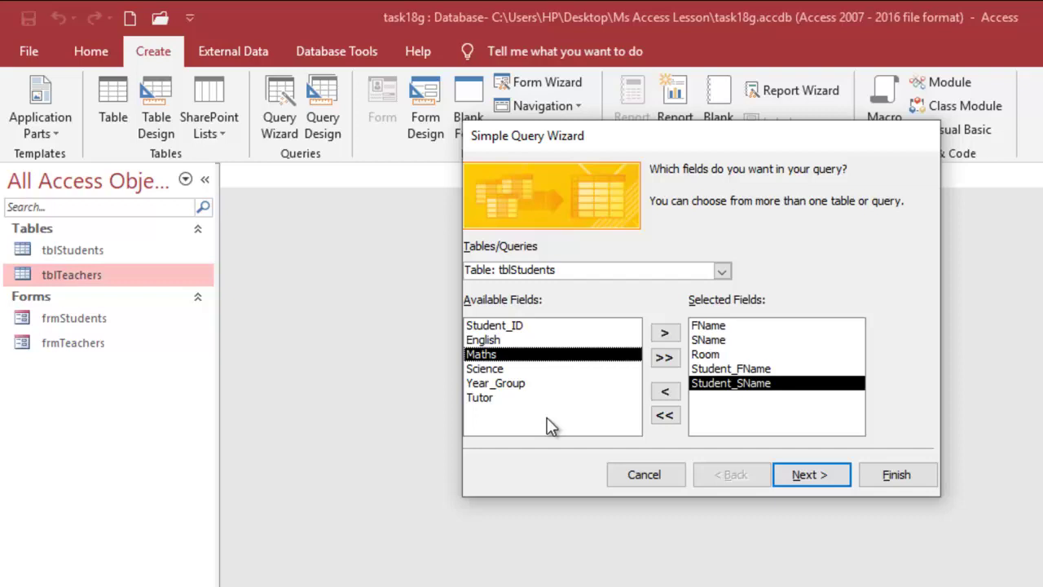
pyautogui.click(664, 333)
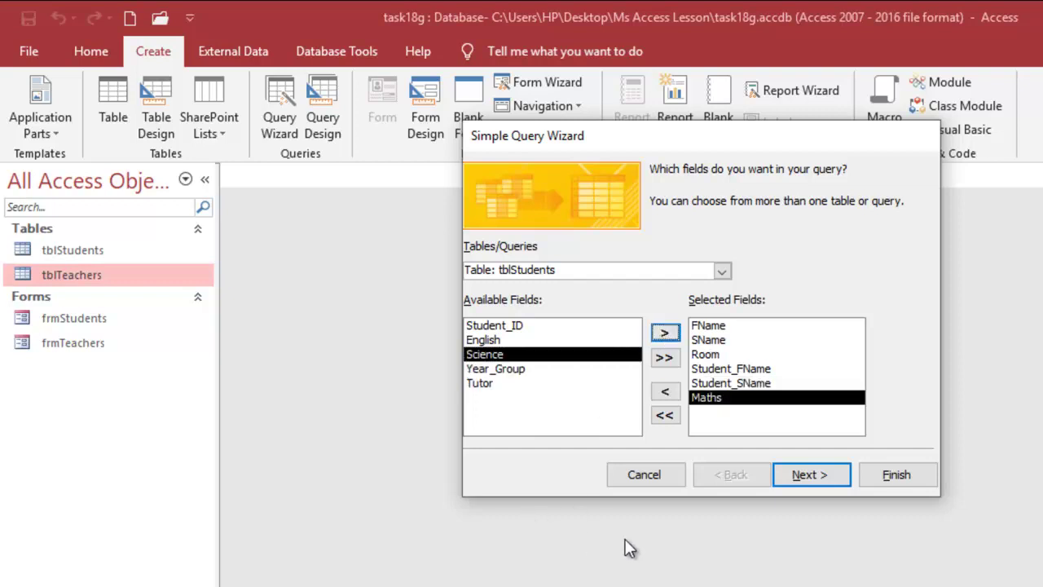
# Title the query tblTeachers_Query_18n and finish the wizard, opening it in Design view
pyautogui.click(808, 474)
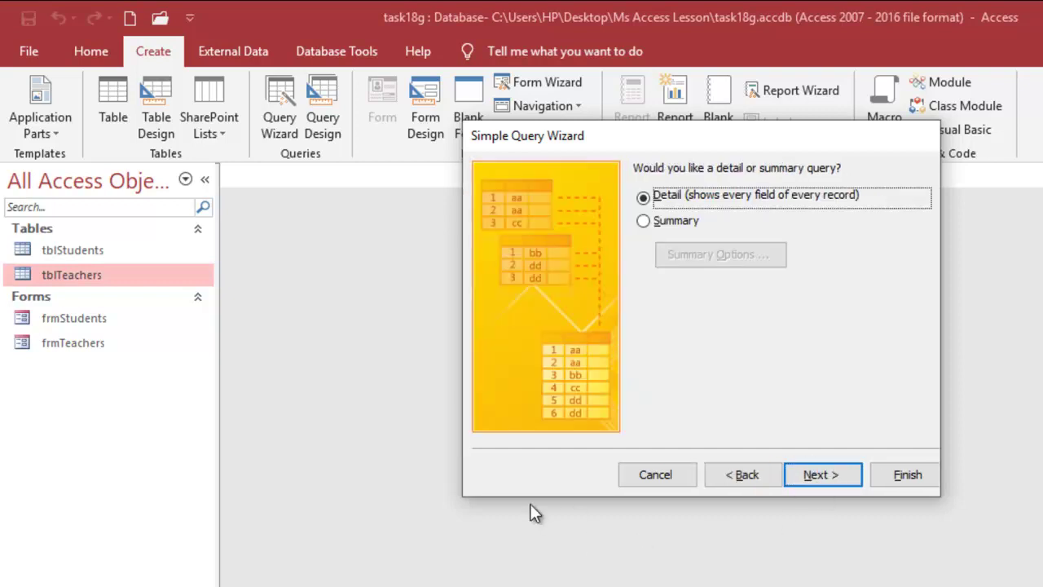
pyautogui.click(802, 478)
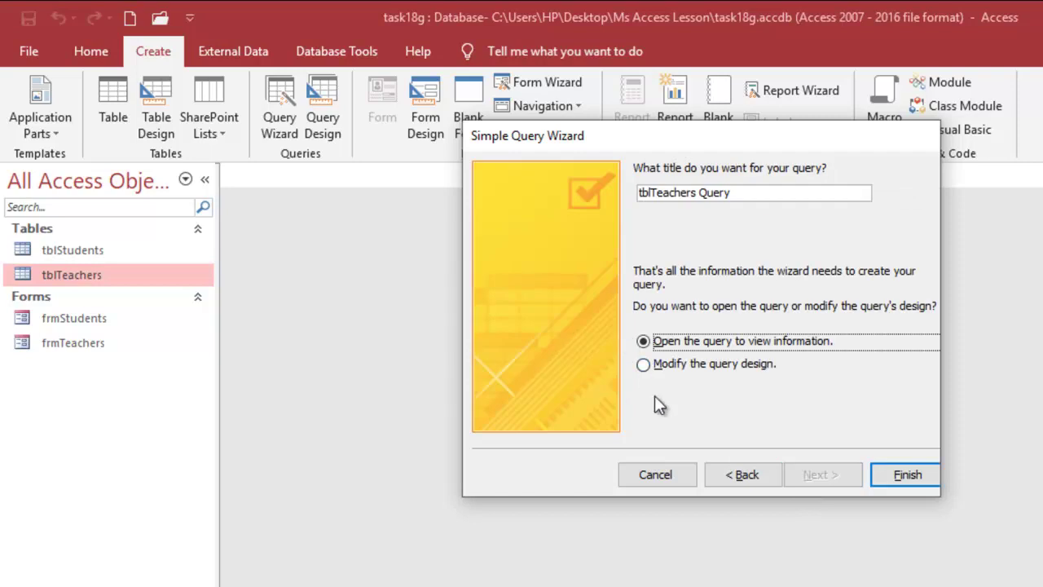
pyautogui.click(738, 195)
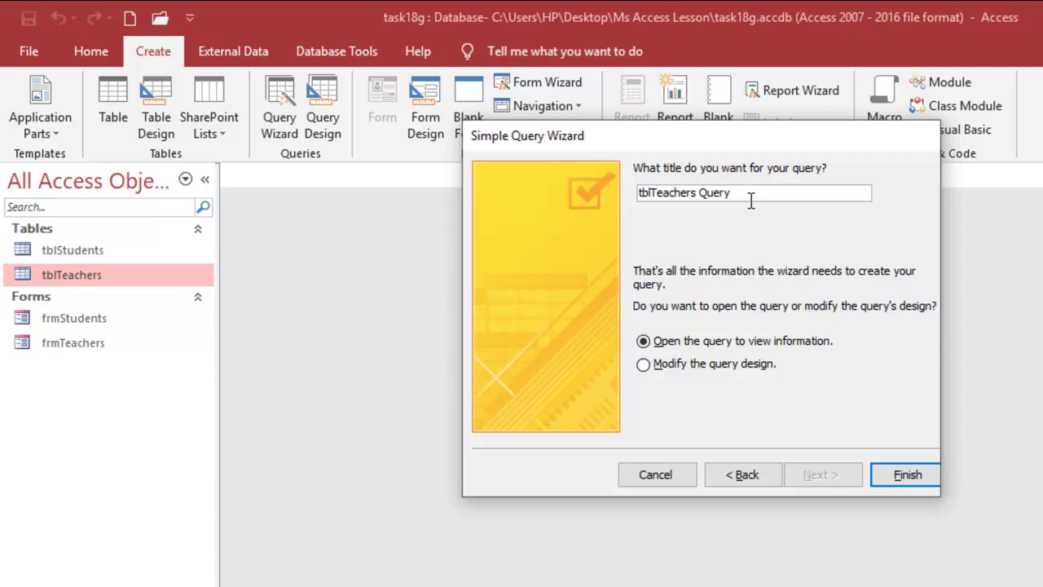
pyautogui.click(702, 193)
pyautogui.press('BackSpace')
pyautogui.write('_Query_18n')
pyautogui.click(648, 367)
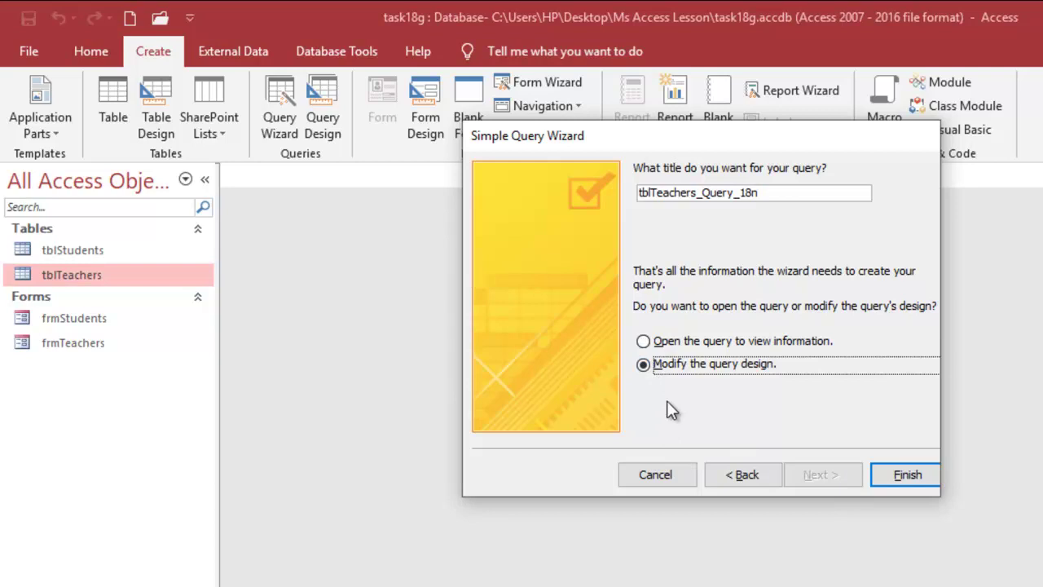
pyautogui.click(905, 478)
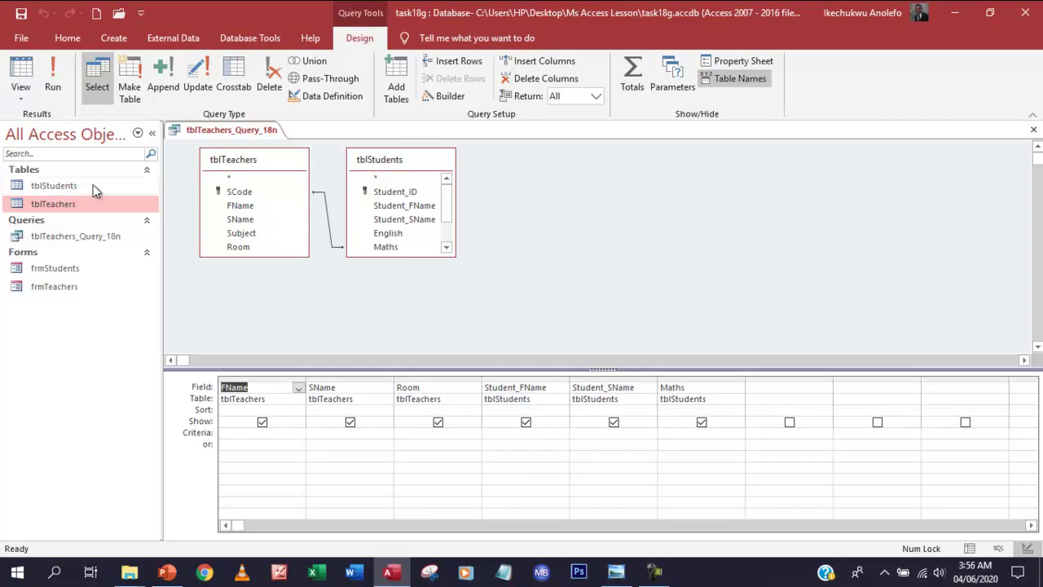
# Enter the criterion AVA under the Maths field and run the query
pyautogui.click(680, 433)
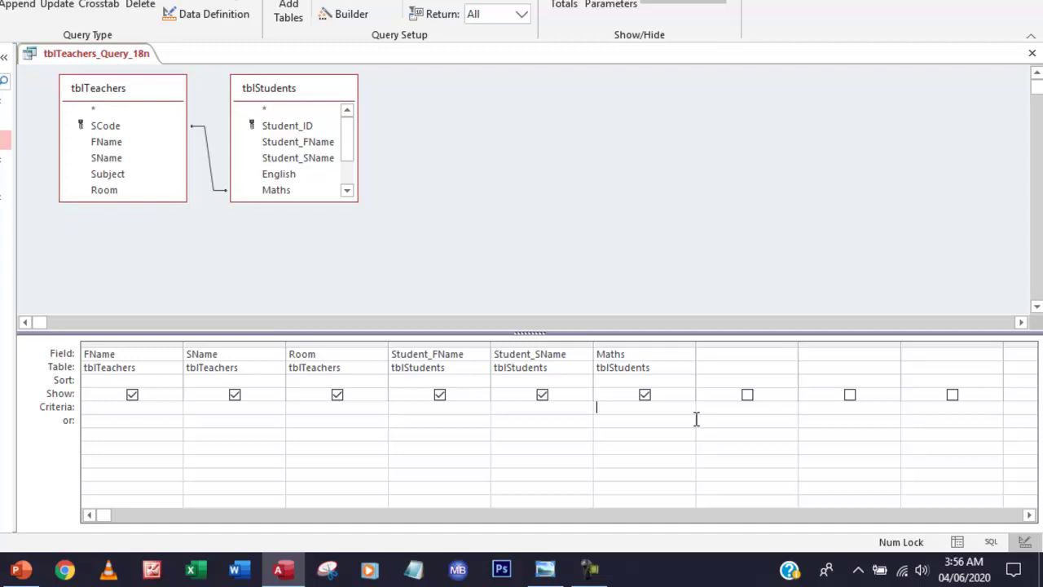
pyautogui.press('capslock')
pyautogui.write('AVA')
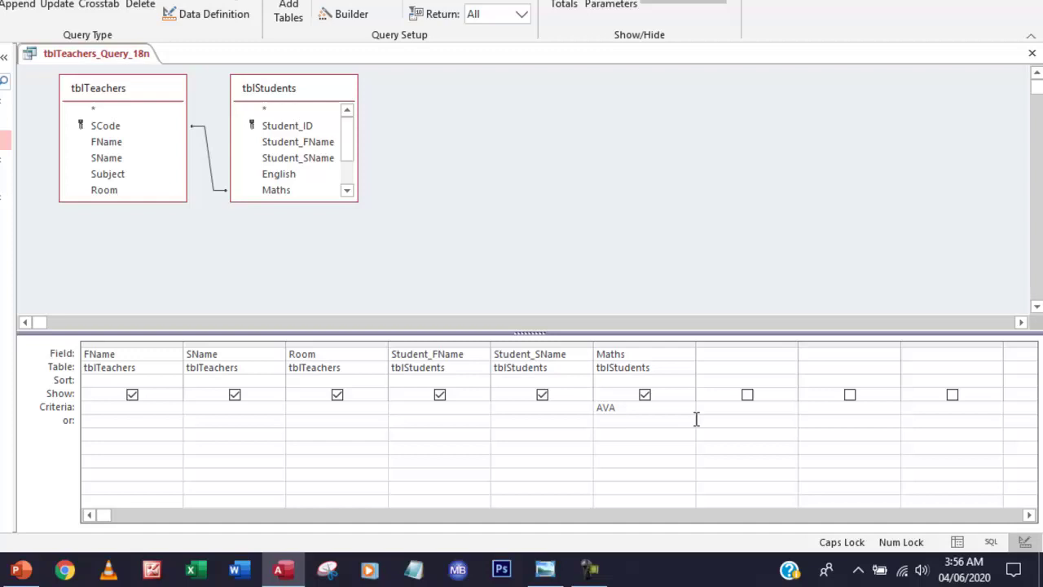
pyautogui.click(696, 412)
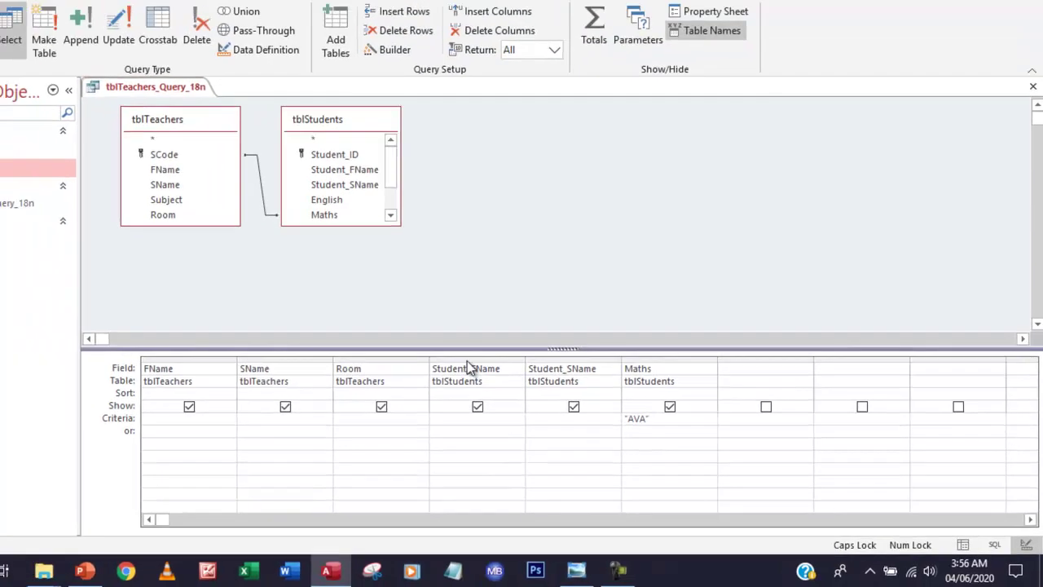
pyautogui.click(51, 67)
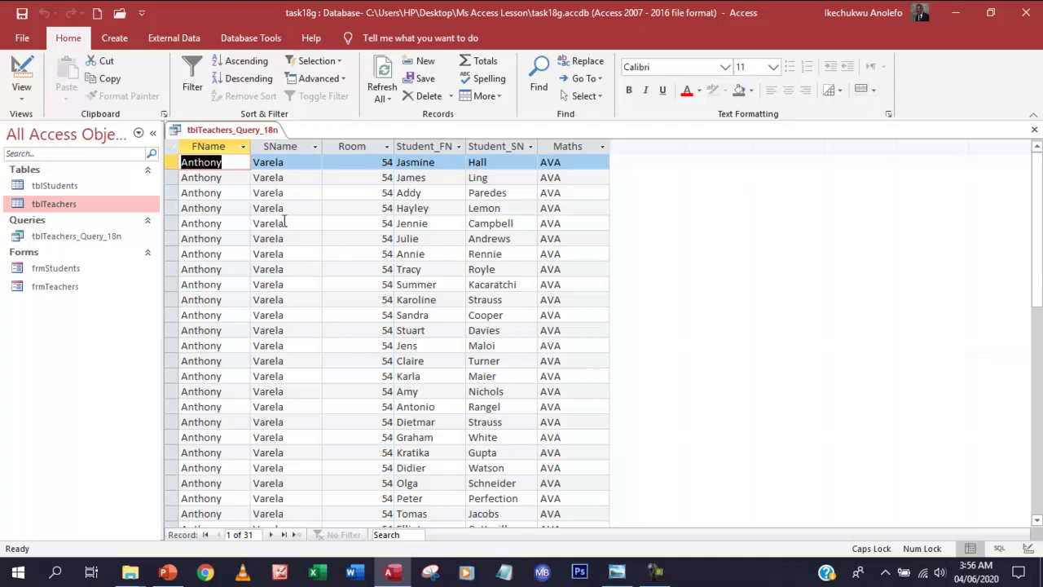
# Browse the query results, then open tblTeachers to confirm AVA is in room 54
pyautogui.scroll(-3, 285, 222)
pyautogui.scroll(2, 285, 222)
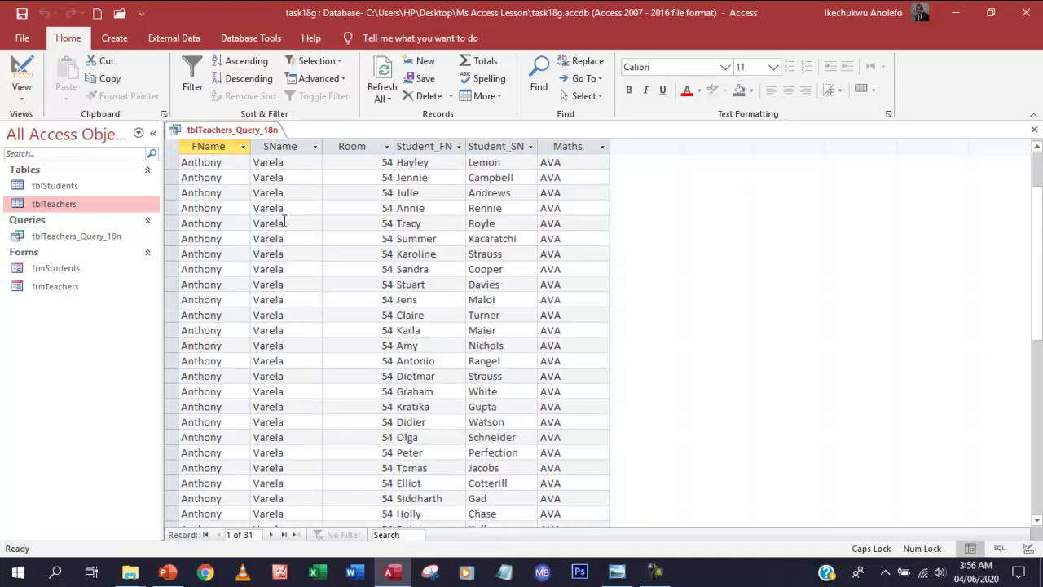
pyautogui.scroll(1, 285, 223)
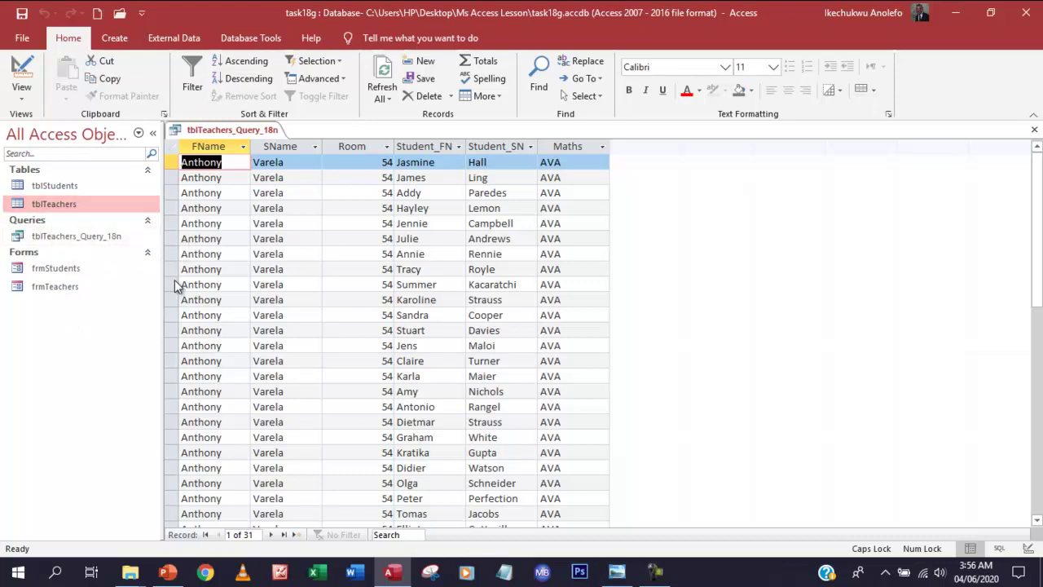
pyautogui.doubleClick(69, 205)
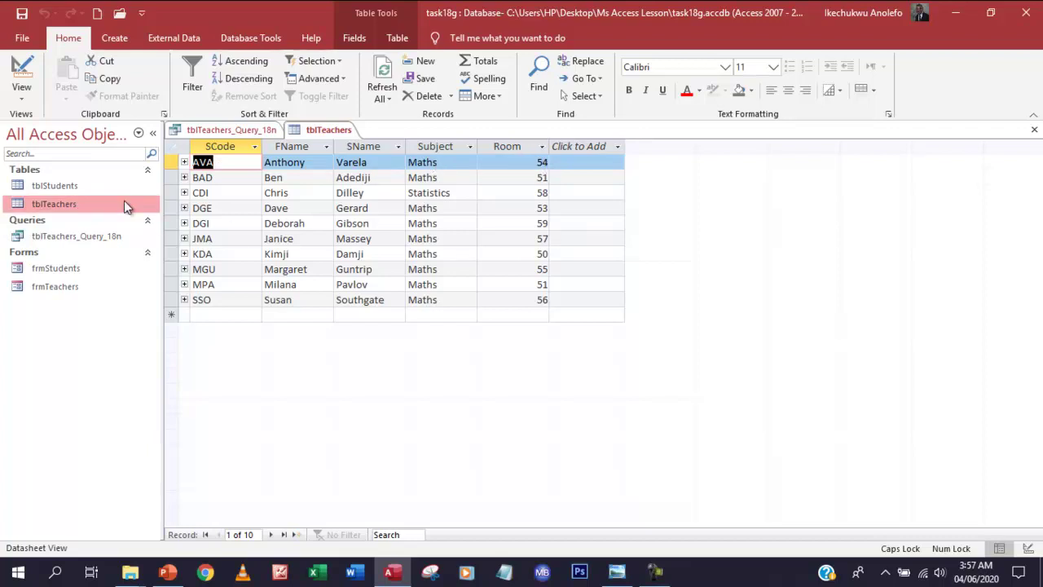
# Return to the tblTeachers_Query_18n results and scroll through the 31 students
pyautogui.doubleClick(70, 237)
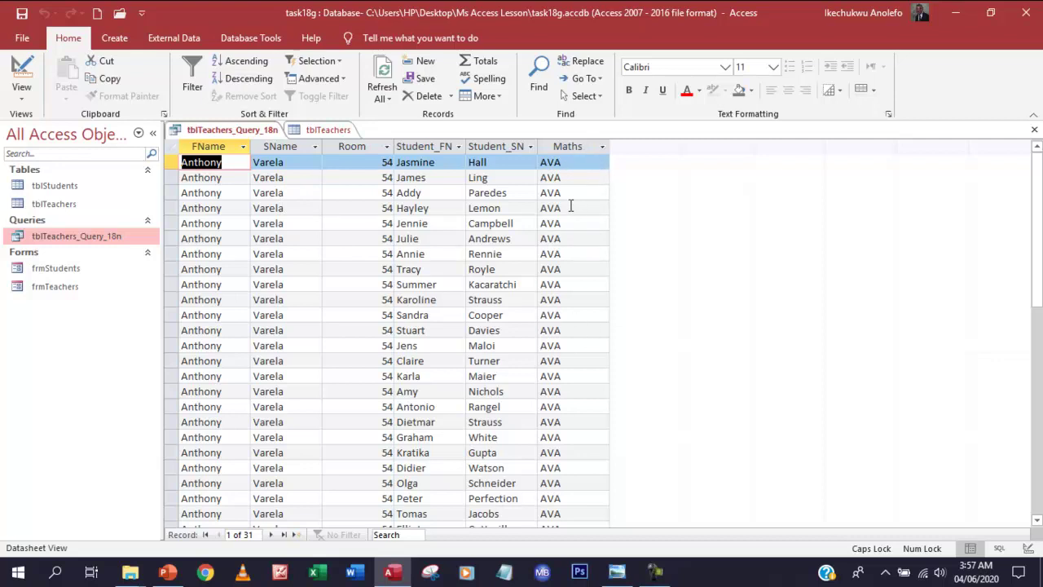
pyautogui.scroll(-2, 564, 201)
pyautogui.scroll(2, 565, 200)
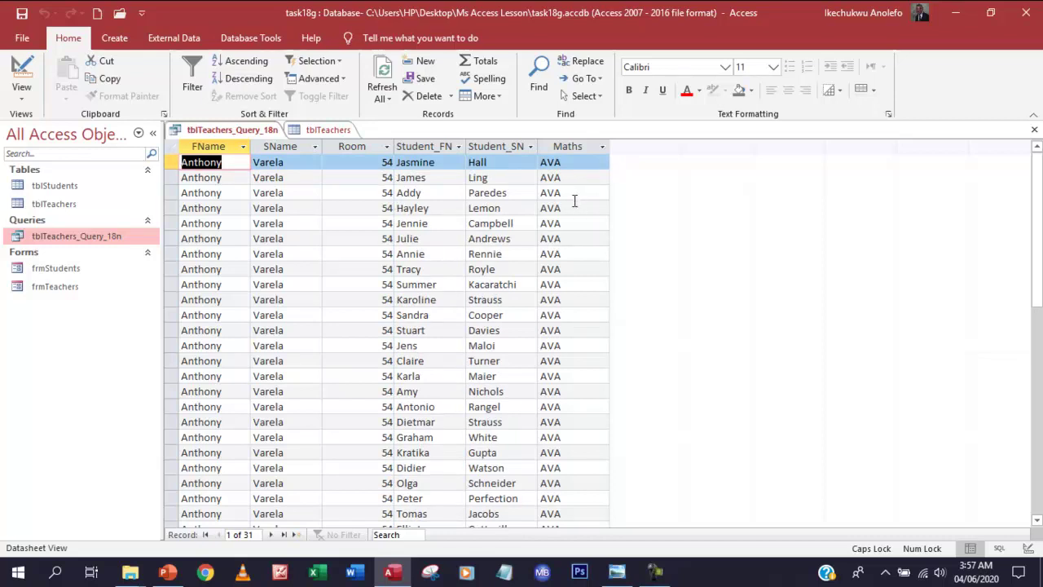
# In Design view, untick Show for the Maths column and rerun the query
pyautogui.click(26, 96)
pyautogui.click(57, 191)
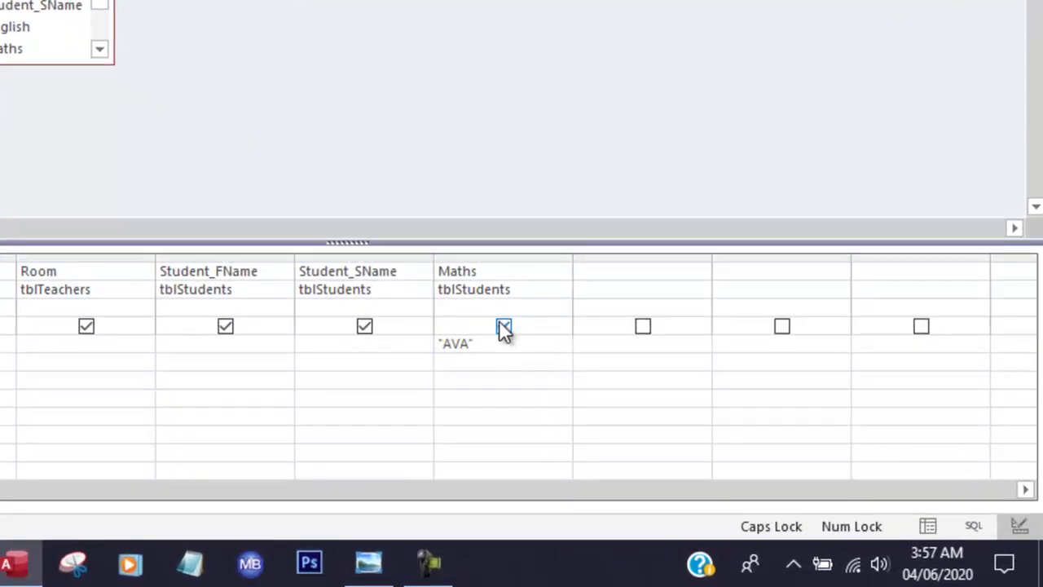
pyautogui.click(501, 328)
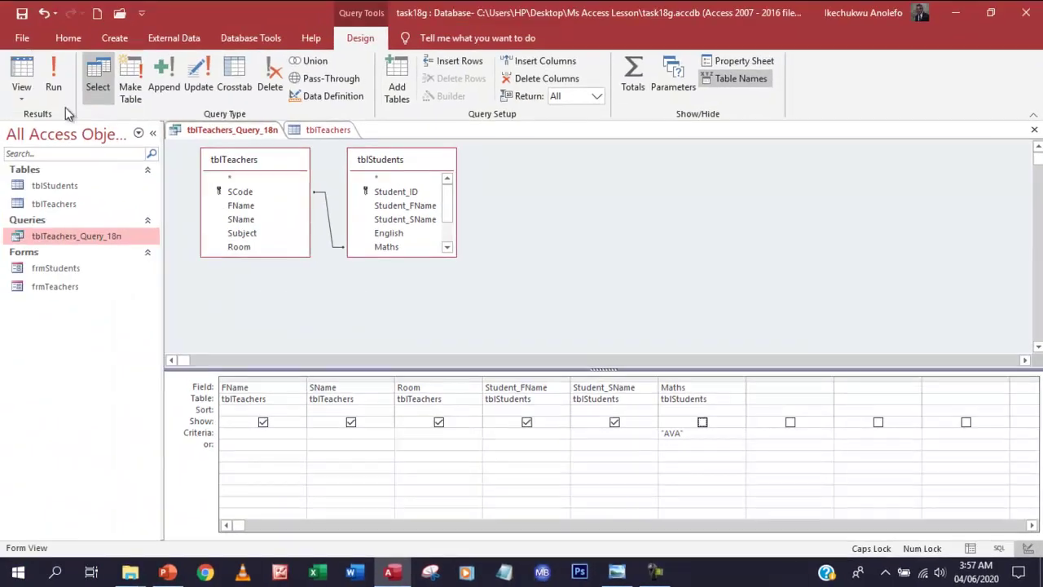
pyautogui.click(54, 81)
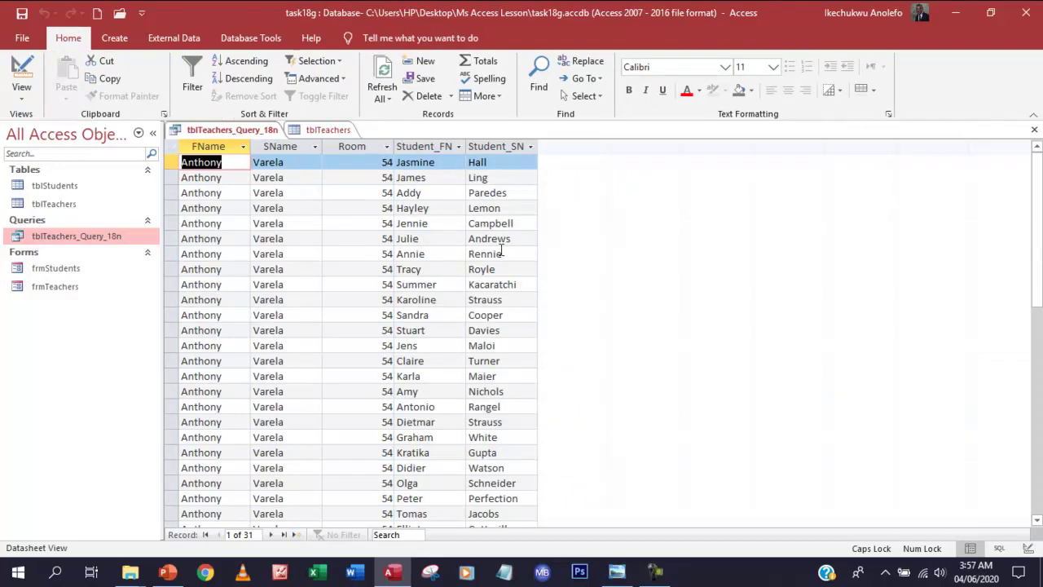
pyautogui.scroll(-1, 501, 251)
pyautogui.scroll(-1, 501, 251)
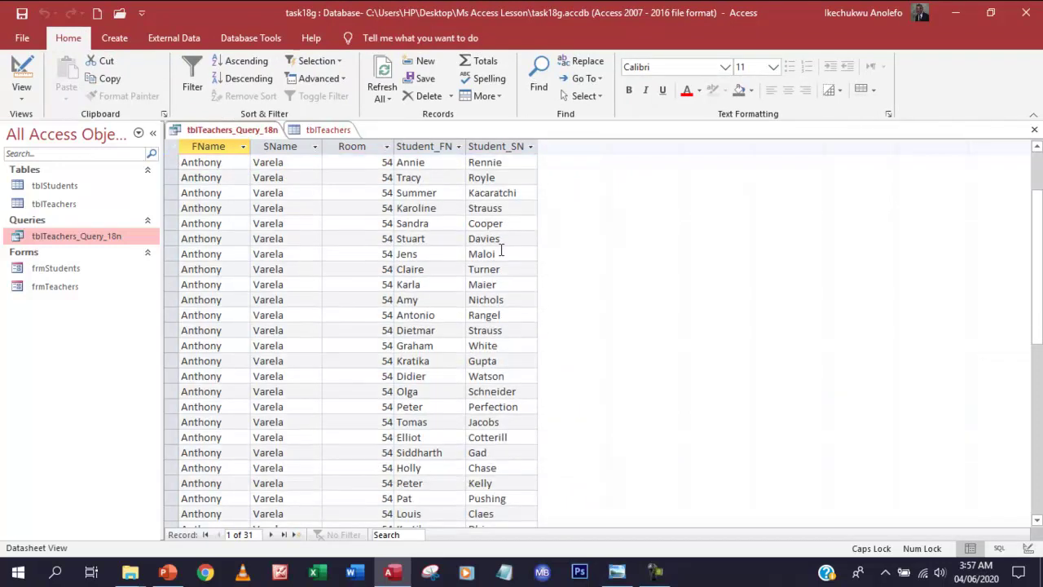